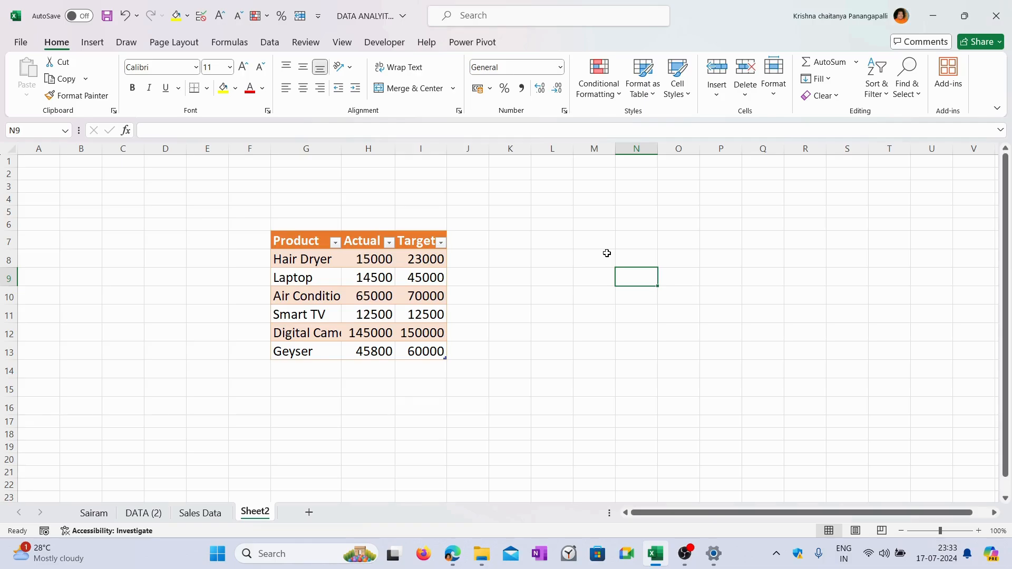
Review the Product, Actual and Target columns of the table on Sheet2
{"action": "left_click_drag", "start_coordinate": [293, 240], "coordinate": [426, 333]}
{"action": "left_click", "coordinate": [294, 240]}
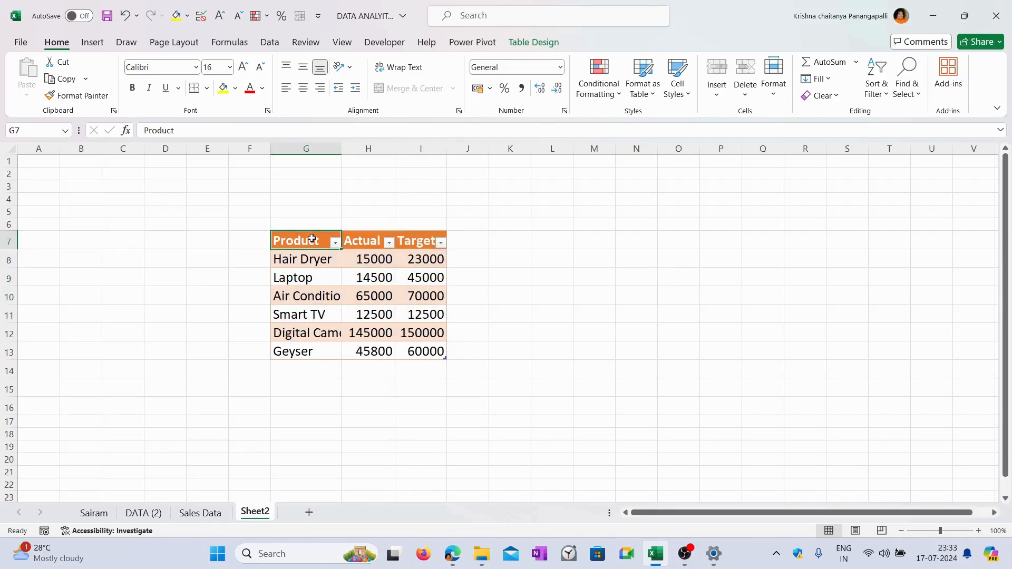
{"action": "left_click_drag", "start_coordinate": [312, 239], "coordinate": [302, 353]}
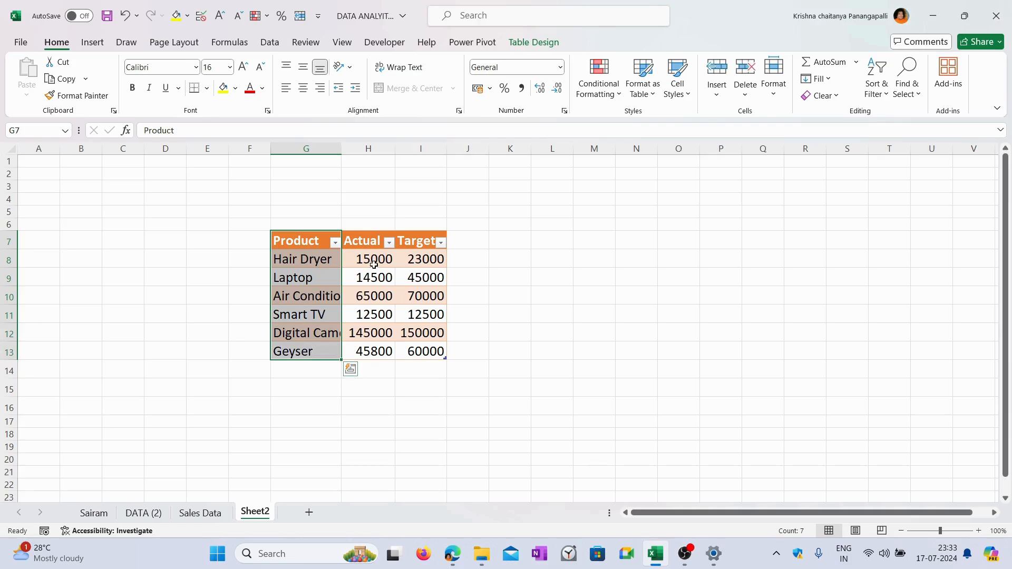
{"action": "left_click_drag", "start_coordinate": [364, 241], "coordinate": [371, 345]}
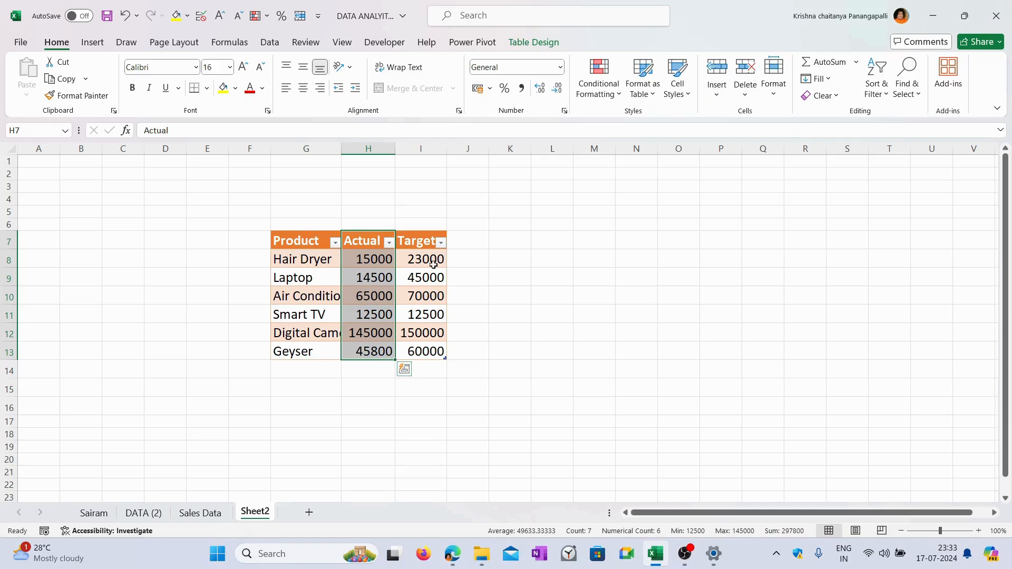
{"action": "left_click", "coordinate": [428, 242]}
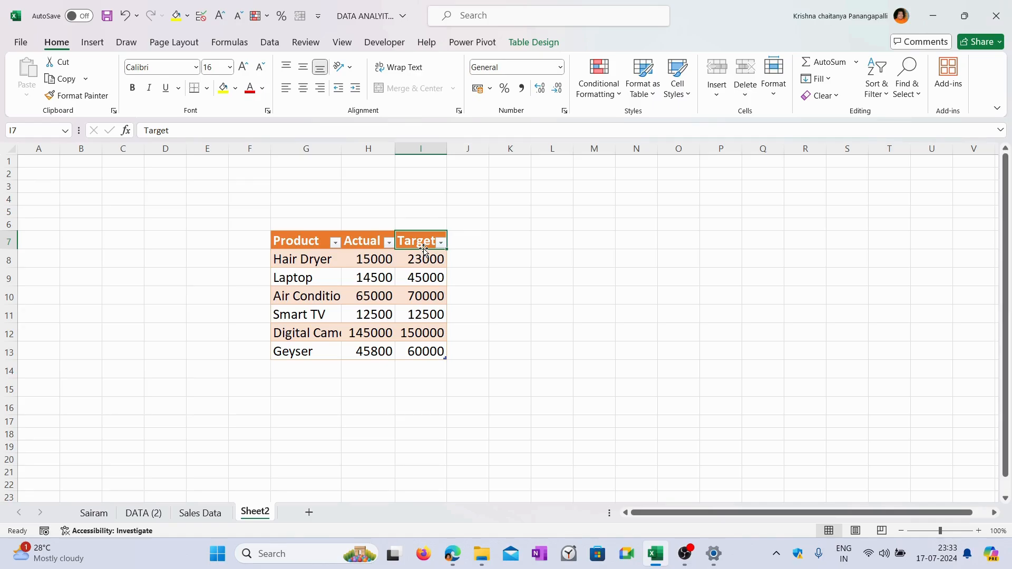
{"action": "left_click", "coordinate": [422, 262]}
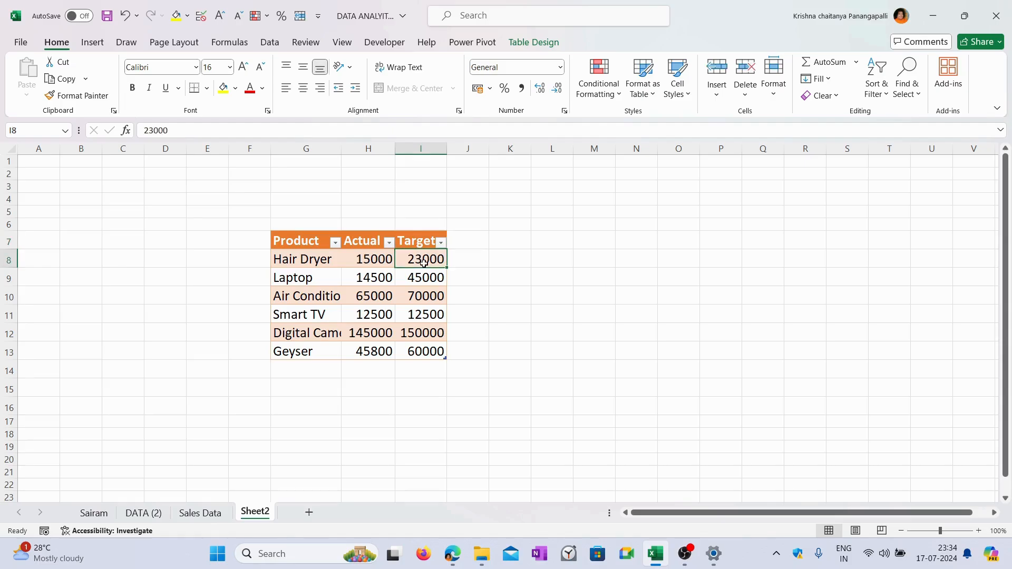
{"action": "left_click", "coordinate": [299, 262]}
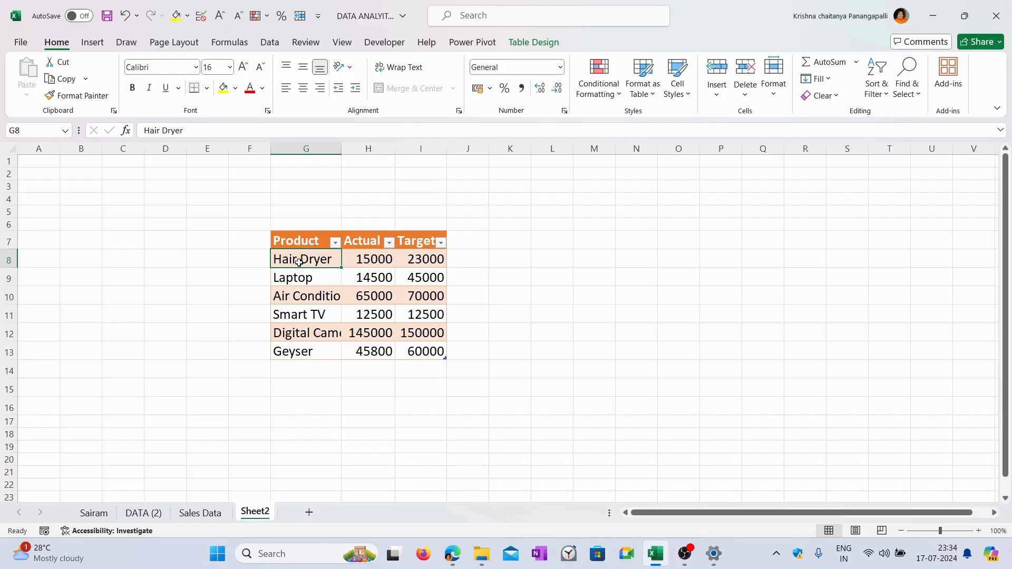
{"action": "left_click", "coordinate": [366, 263]}
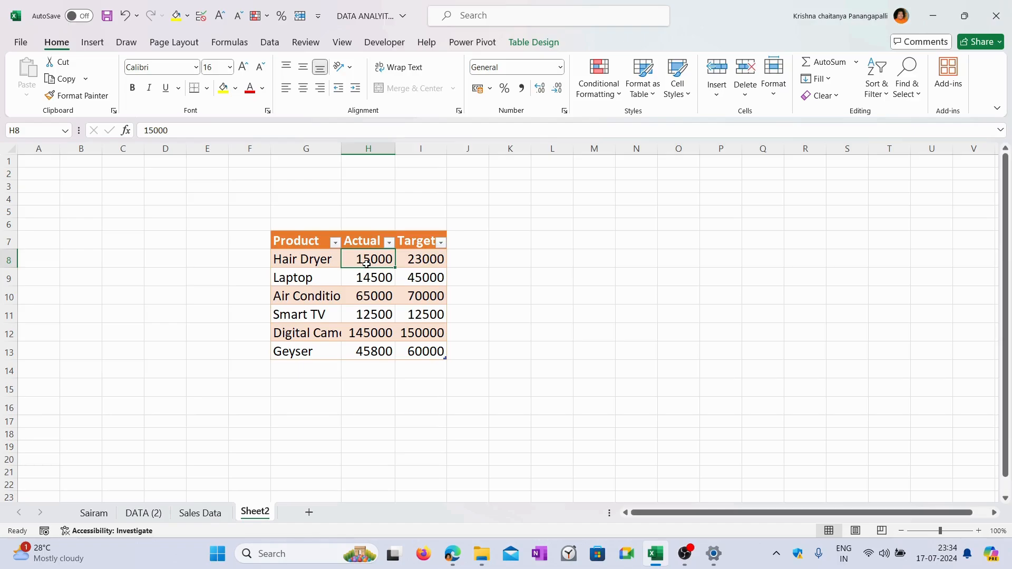
{"action": "left_click_drag", "start_coordinate": [312, 264], "coordinate": [309, 351]}
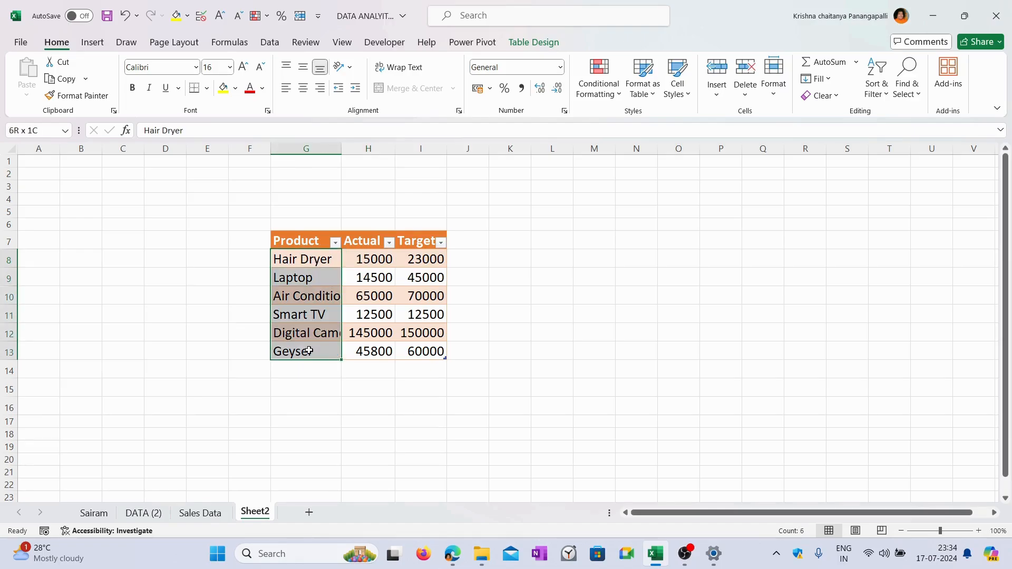
{"action": "left_click_drag", "start_coordinate": [422, 259], "coordinate": [426, 350]}
{"action": "left_click_drag", "start_coordinate": [361, 259], "coordinate": [362, 345]}
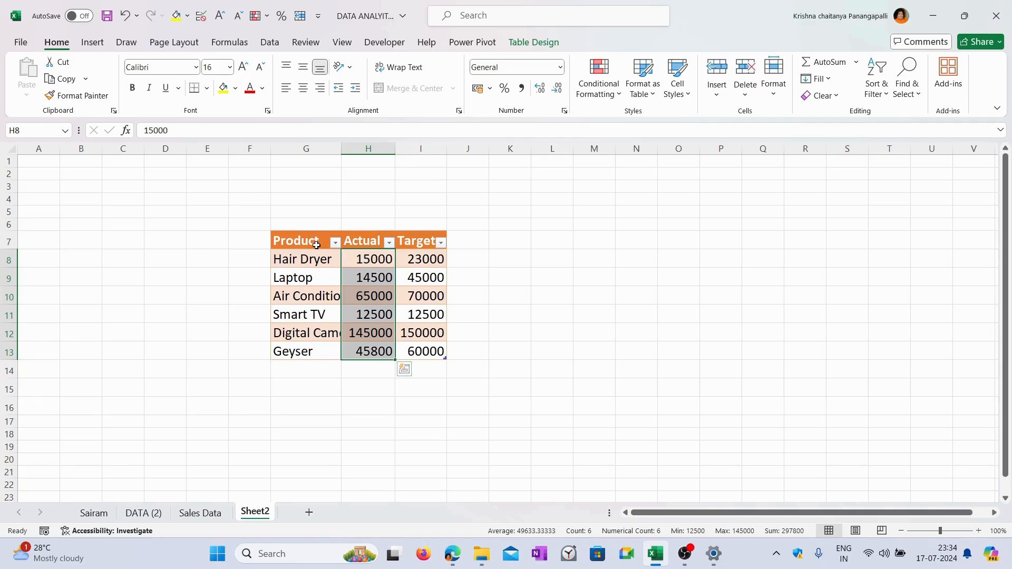
Insert a 2-D Clustered Bar chart from the whole product table and place it beside the table
{"action": "left_click_drag", "start_coordinate": [306, 240], "coordinate": [422, 351]}
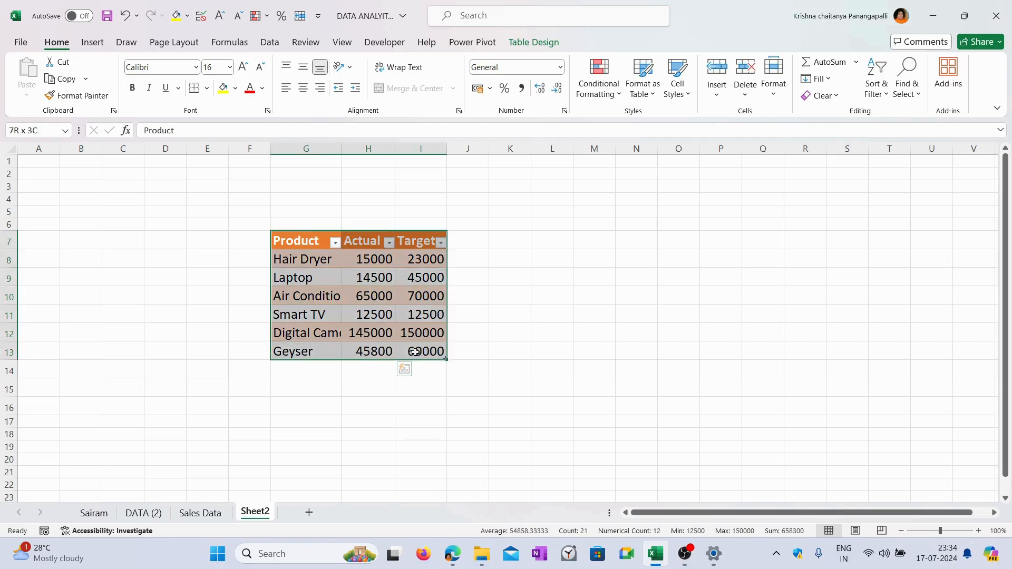
{"action": "left_click", "coordinate": [93, 42]}
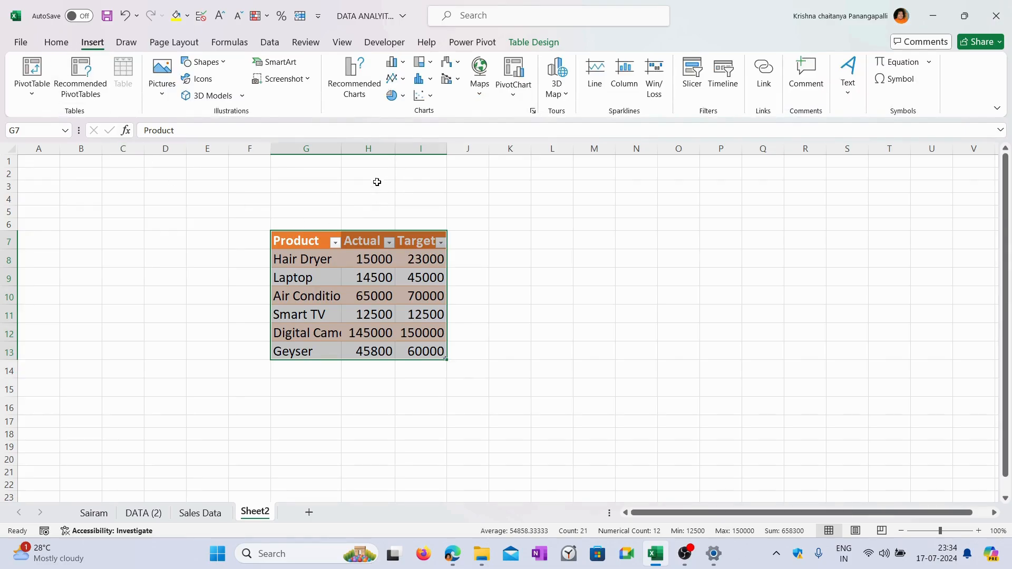
{"action": "left_click", "coordinate": [405, 66]}
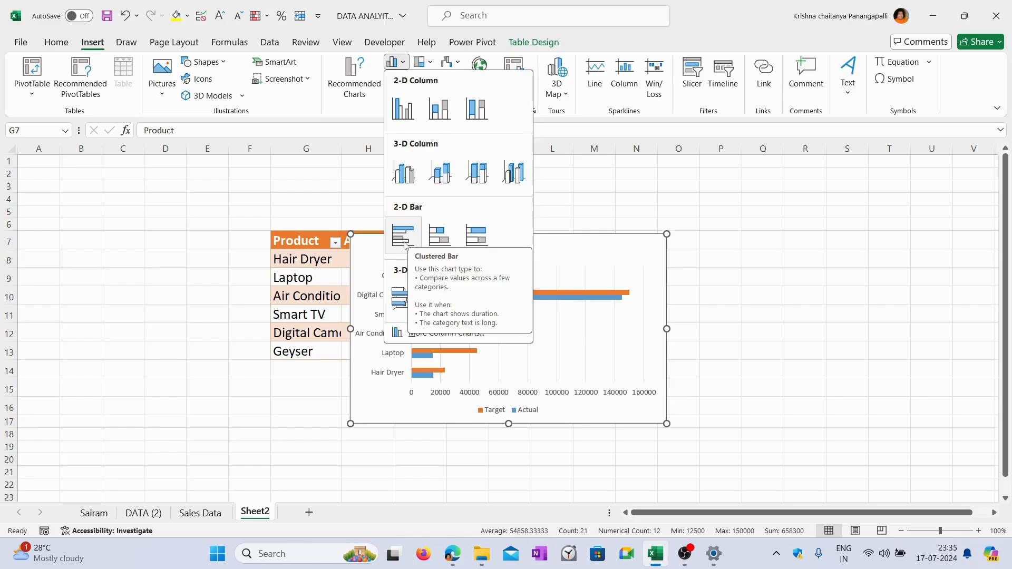
{"action": "left_click", "coordinate": [405, 246]}
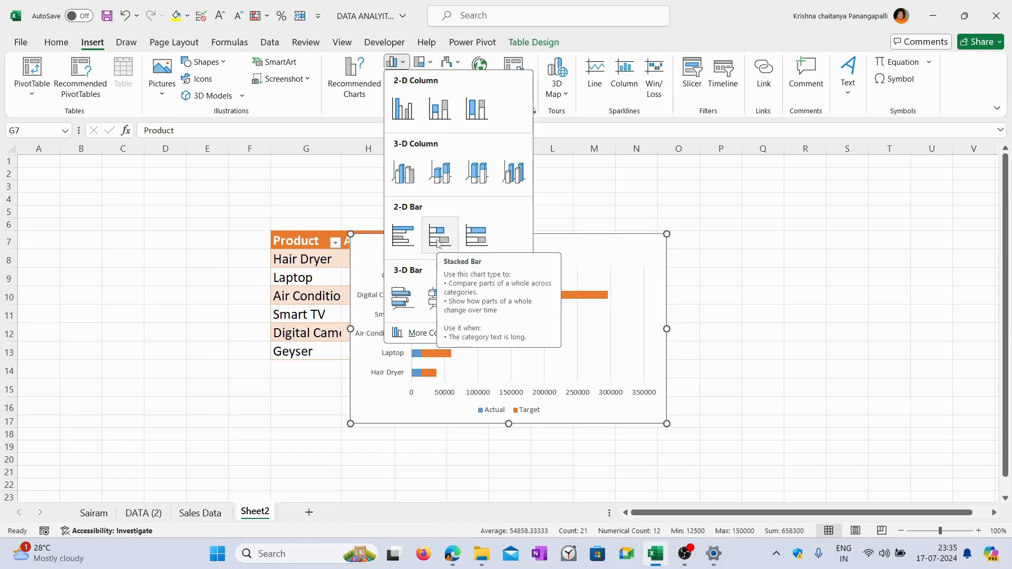
{"action": "left_click", "coordinate": [403, 236]}
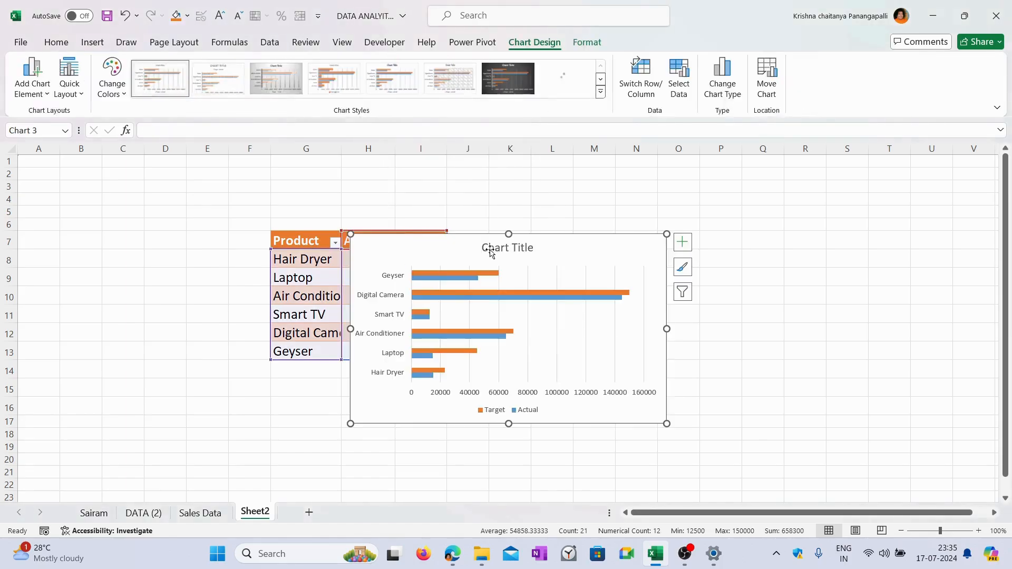
{"action": "left_click_drag", "start_coordinate": [560, 236], "coordinate": [704, 182]}
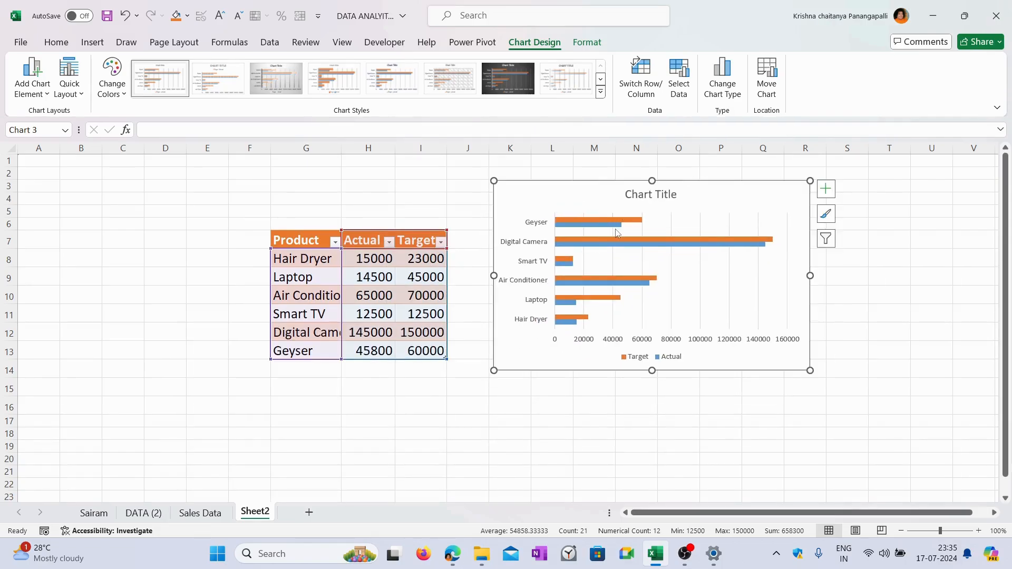
Try the Stacked Bar type on the chart, and undo the change
{"action": "mouse_move", "coordinate": [613, 222]}
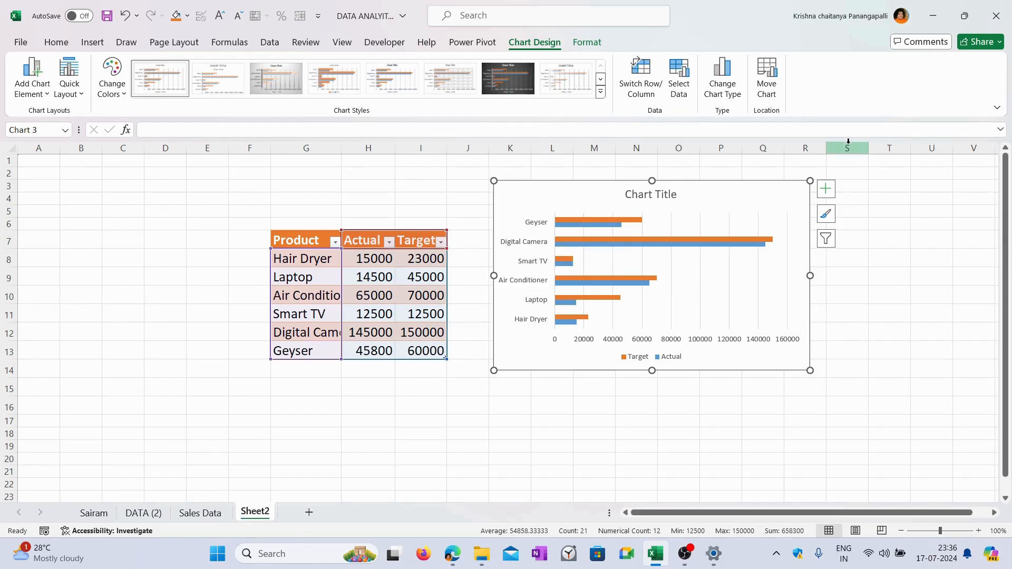
{"action": "left_click", "coordinate": [729, 89]}
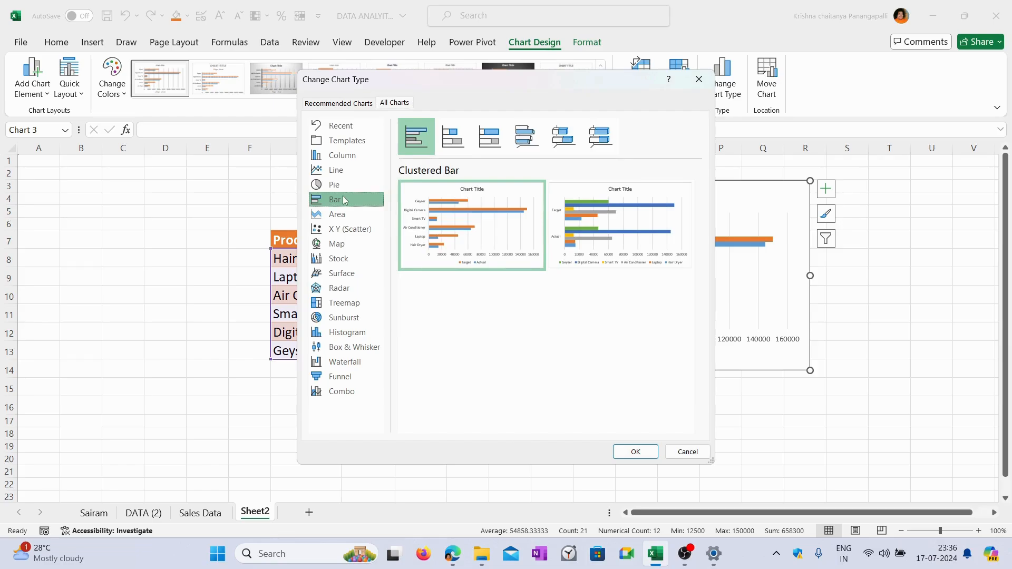
{"action": "left_click", "coordinate": [446, 136]}
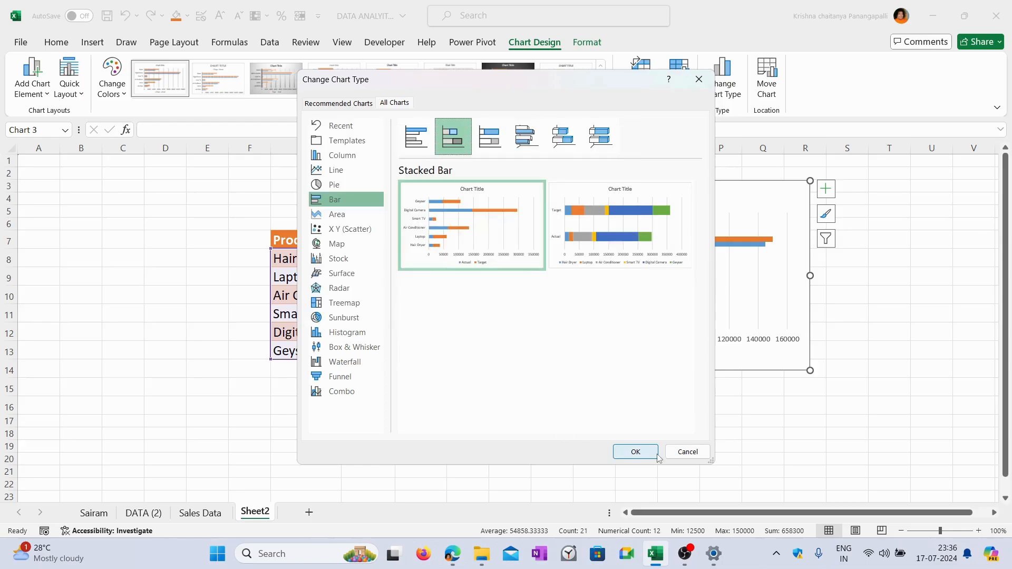
{"action": "left_click", "coordinate": [636, 451]}
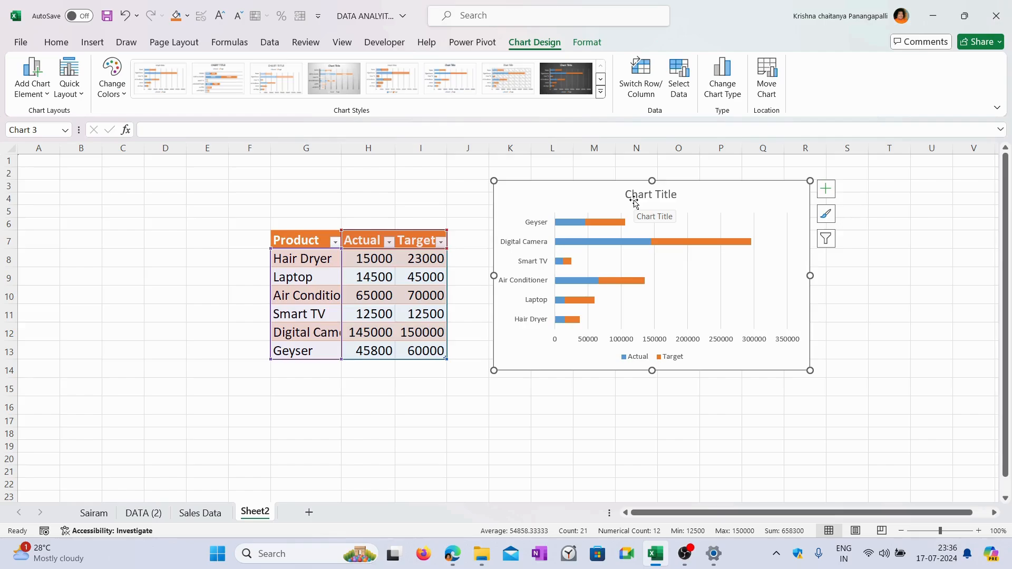
{"action": "key", "text": "ctrl+z"}
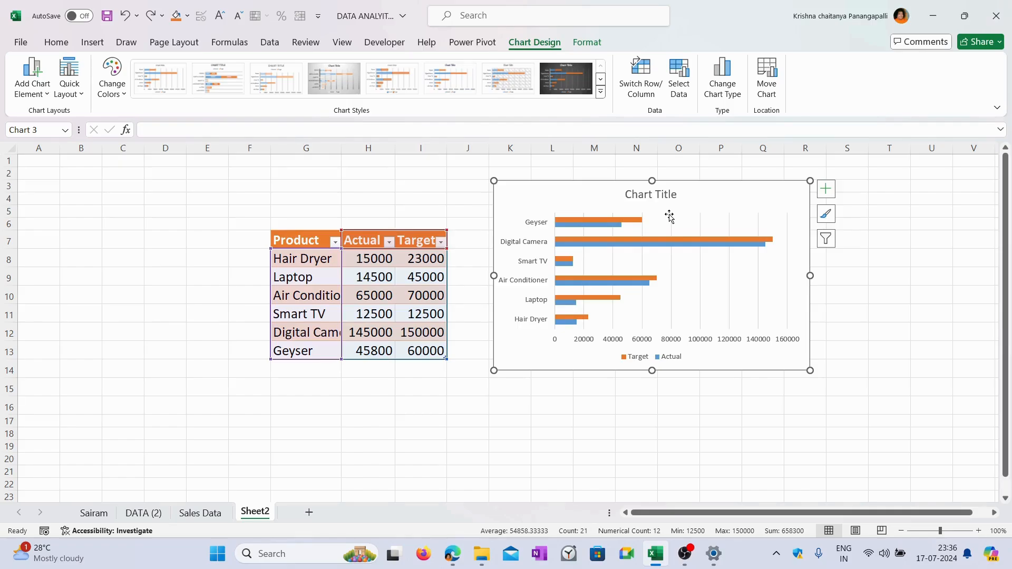
Move the chart down slightly and set the Target series' gap width to 50%
{"action": "left_click_drag", "start_coordinate": [703, 188], "coordinate": [703, 198]}
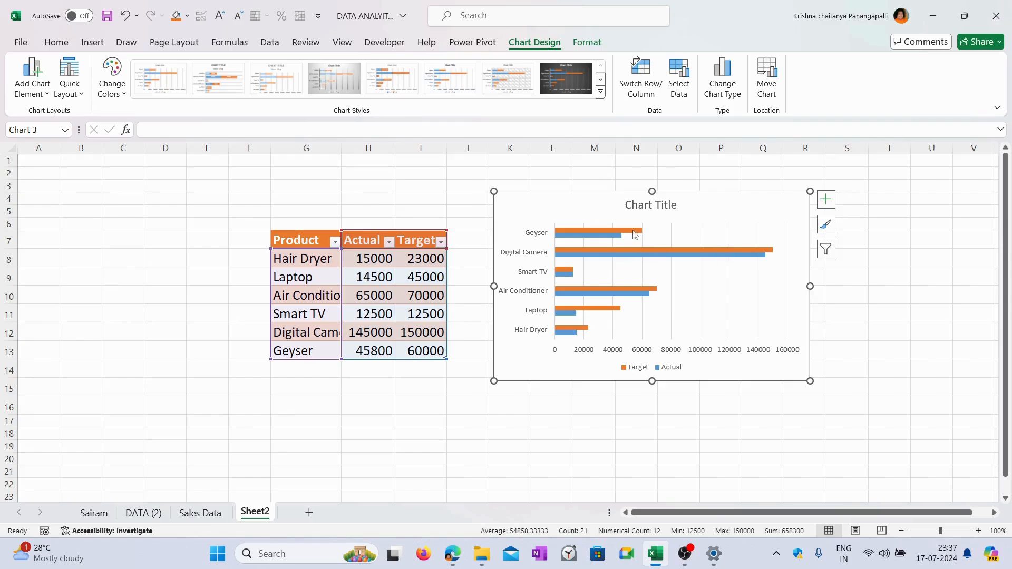
{"action": "mouse_move", "coordinate": [635, 235]}
{"action": "left_click", "coordinate": [616, 232]}
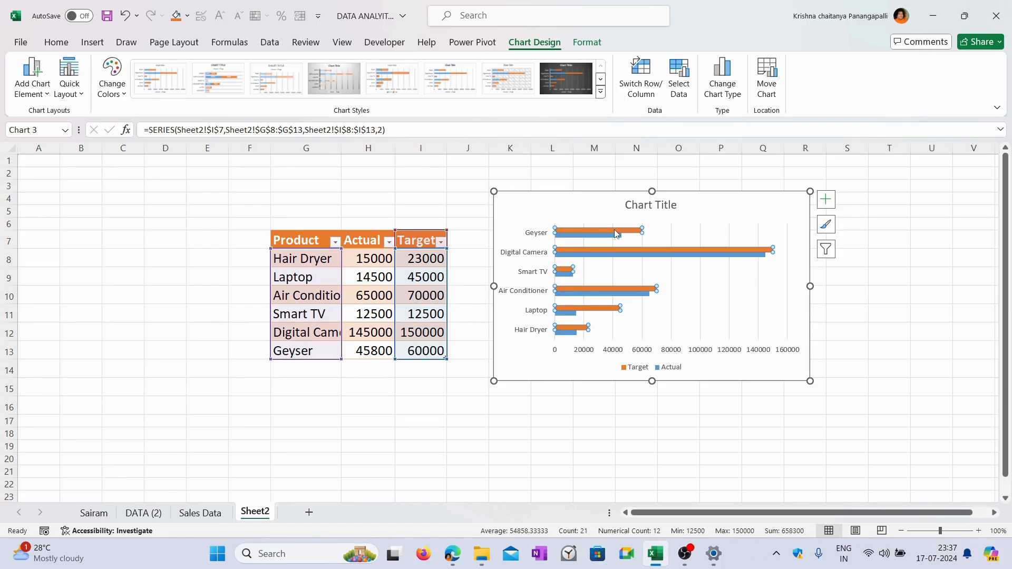
{"action": "double_click", "coordinate": [615, 230]}
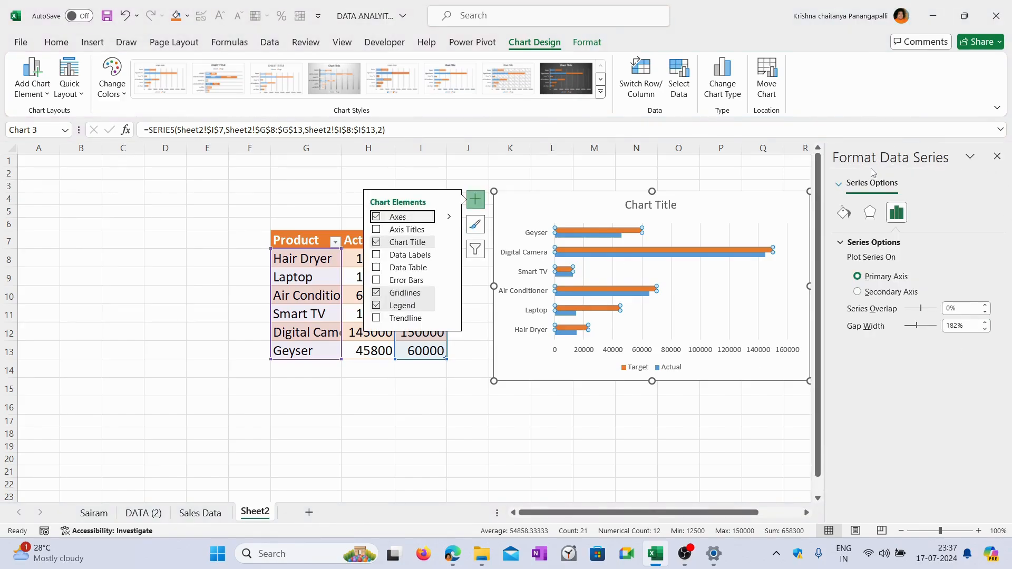
{"action": "left_click", "coordinate": [843, 215]}
{"action": "left_click", "coordinate": [871, 214]}
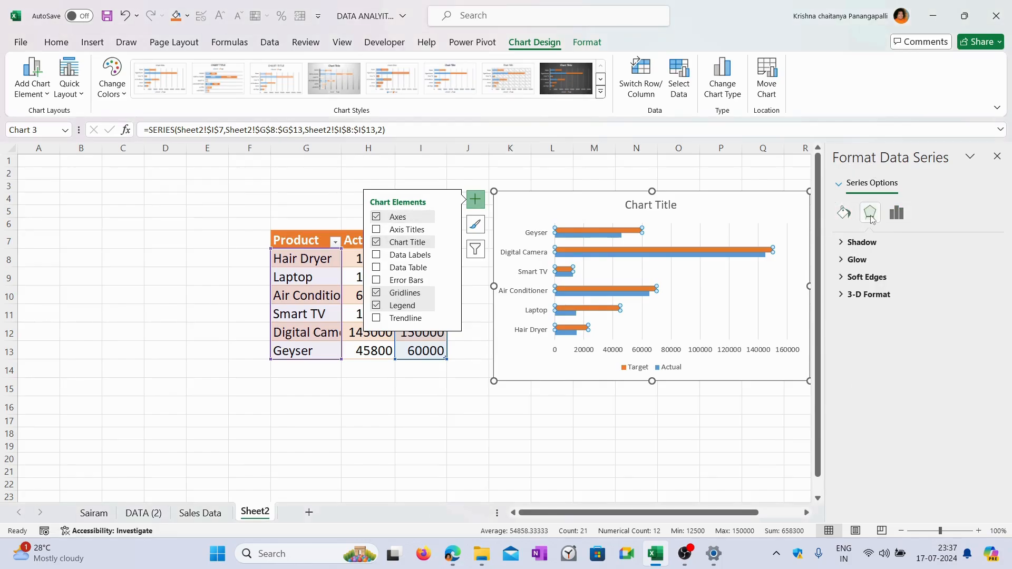
{"action": "left_click", "coordinate": [898, 214]}
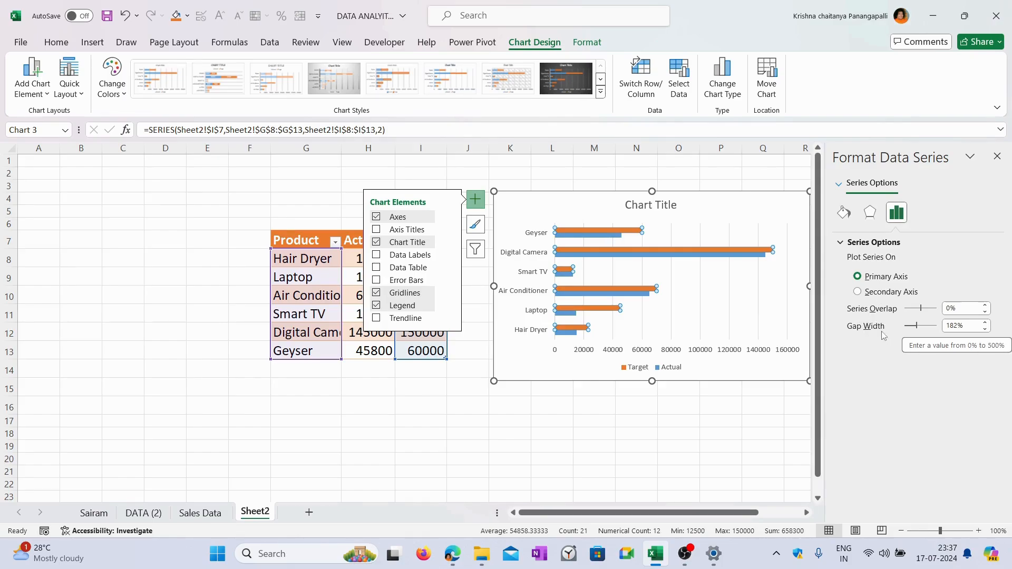
{"action": "double_click", "coordinate": [955, 325]}
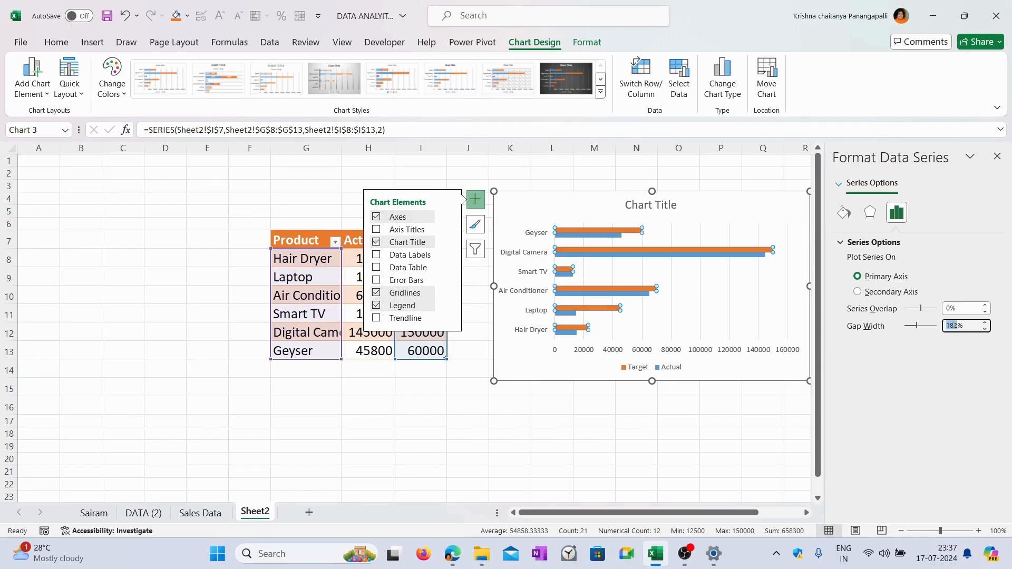
{"action": "type", "text": "50"}
{"action": "key", "text": "Return"}
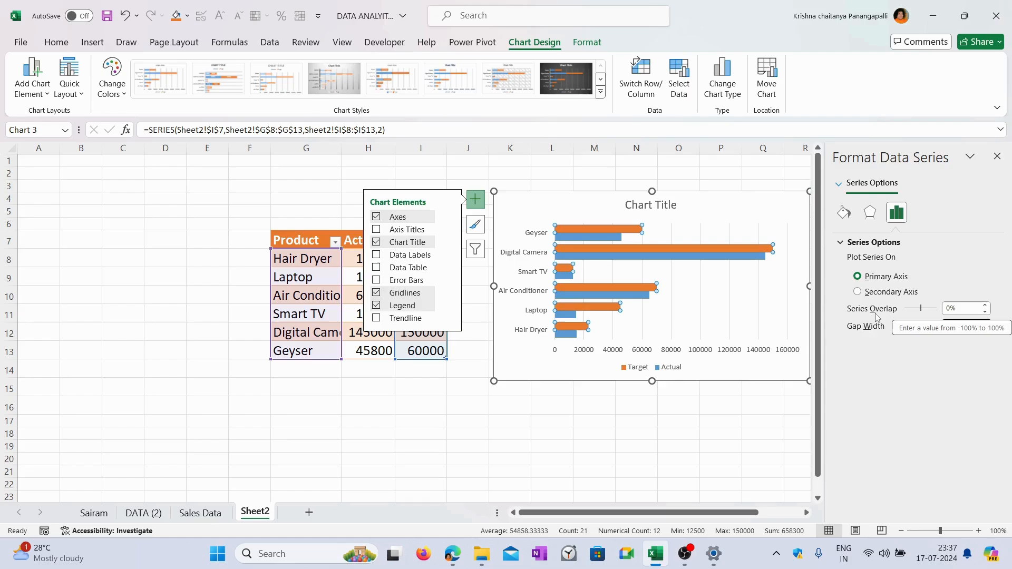
Fill the Target series bars with a solid light blue theme colour, a paler shade than the Actual bars
{"action": "left_click", "coordinate": [844, 213]}
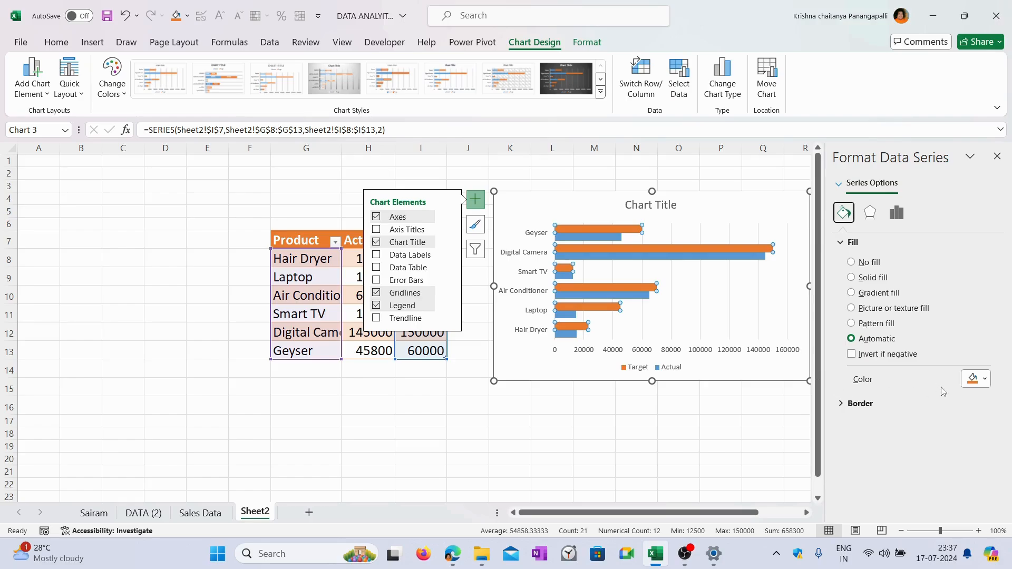
{"action": "left_click", "coordinate": [982, 383]}
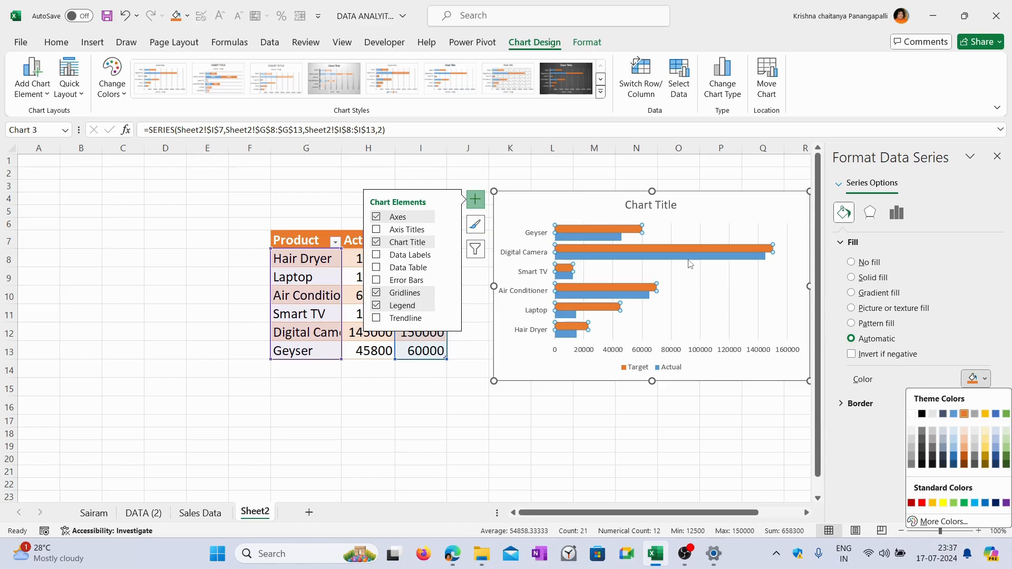
{"action": "left_click", "coordinate": [955, 449]}
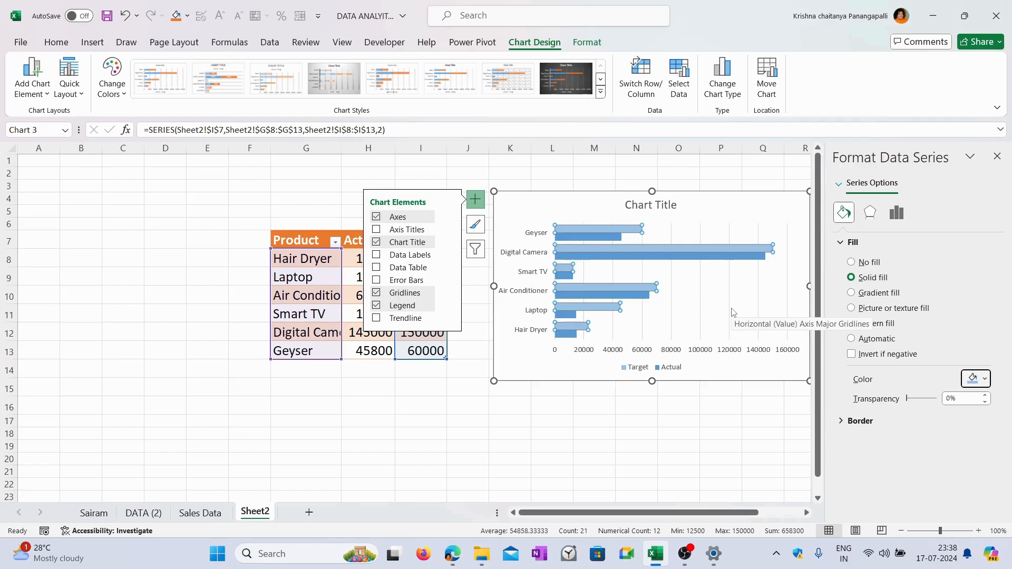
{"action": "left_click", "coordinate": [977, 378]}
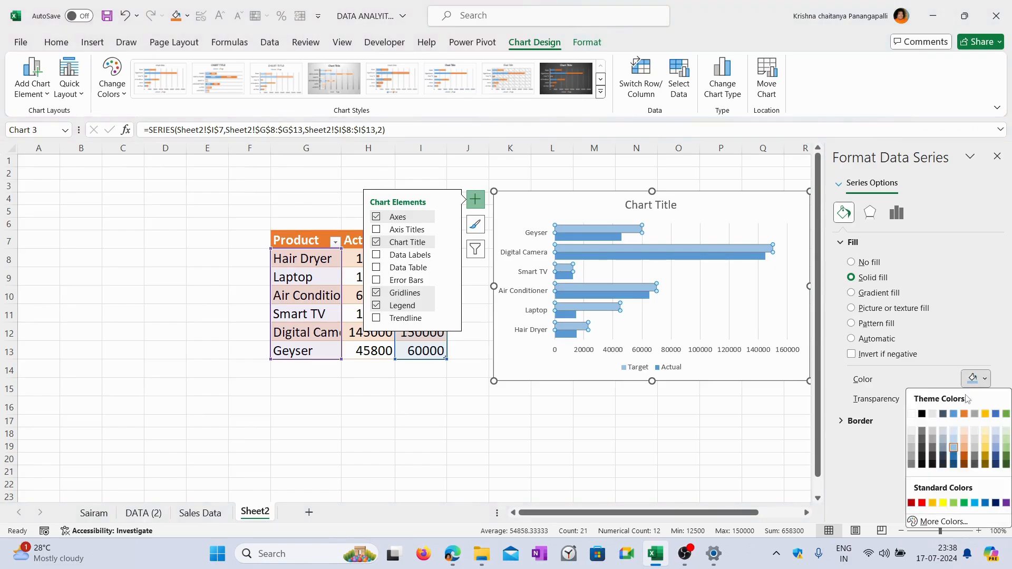
{"action": "left_click", "coordinate": [955, 442]}
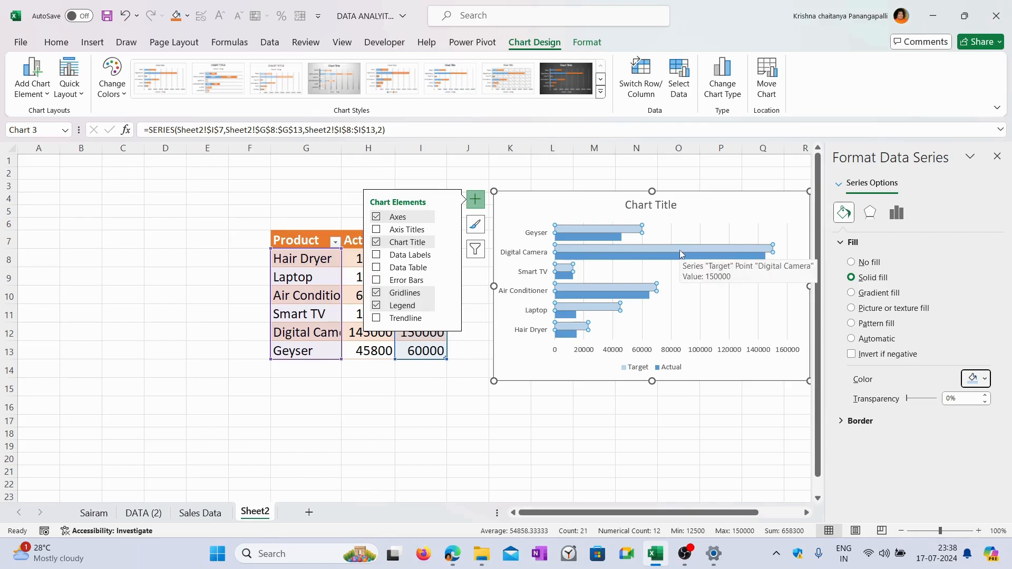
Try a 50% series overlap on the Target series
{"action": "mouse_move", "coordinate": [713, 262]}
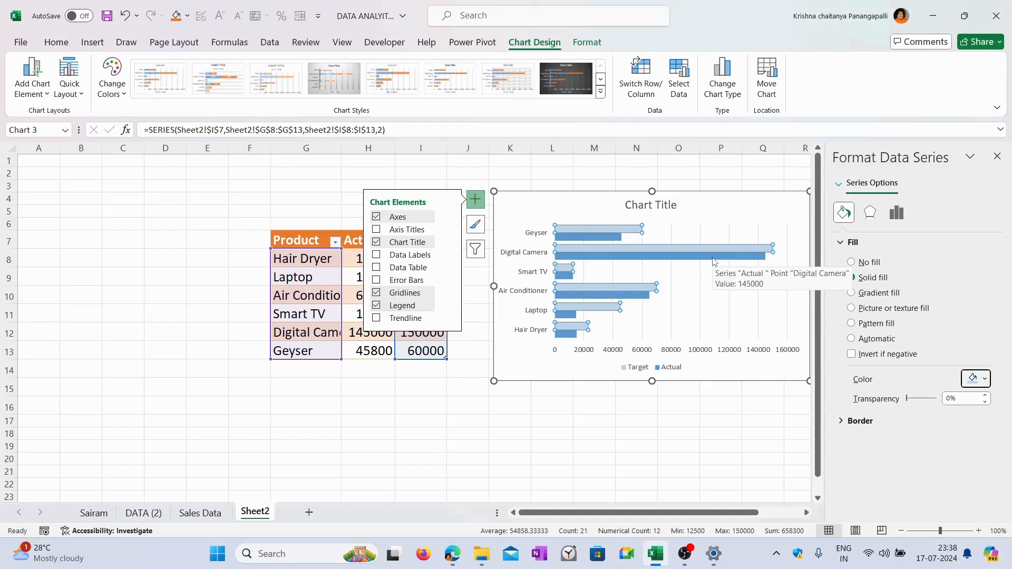
{"action": "left_click", "coordinate": [899, 215]}
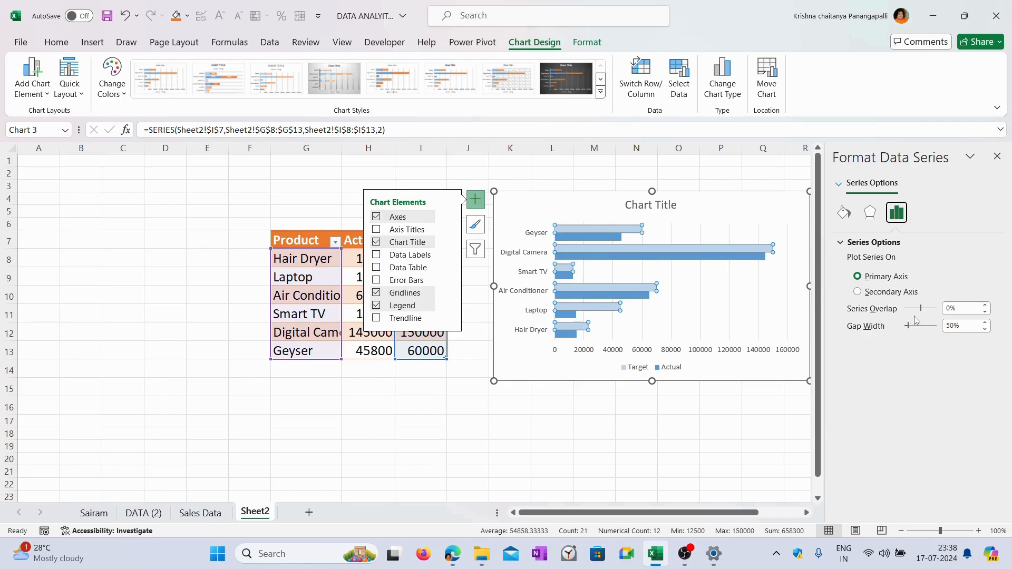
{"action": "left_click", "coordinate": [958, 308]}
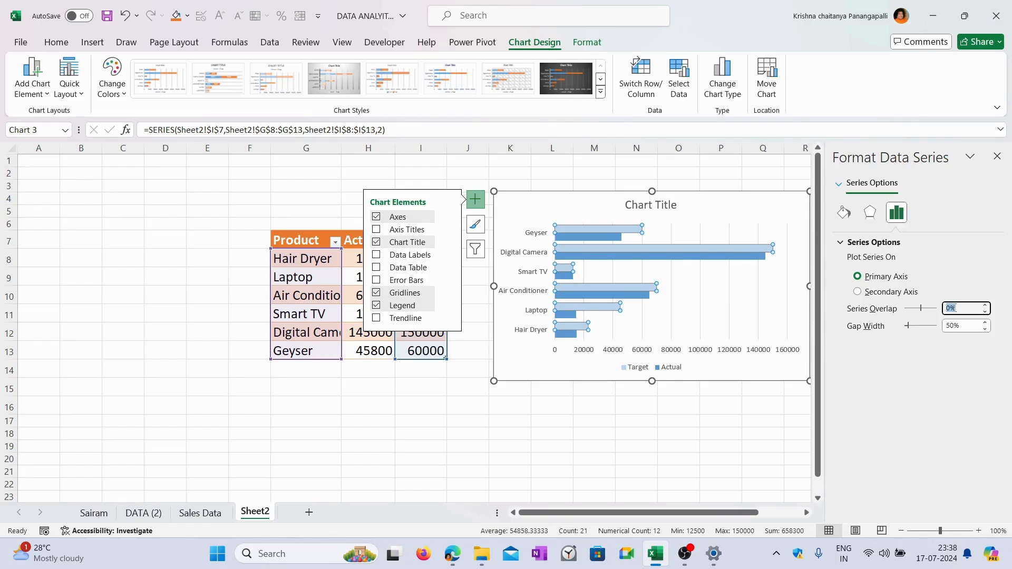
{"action": "type", "text": "50"}
{"action": "key", "text": "Return"}
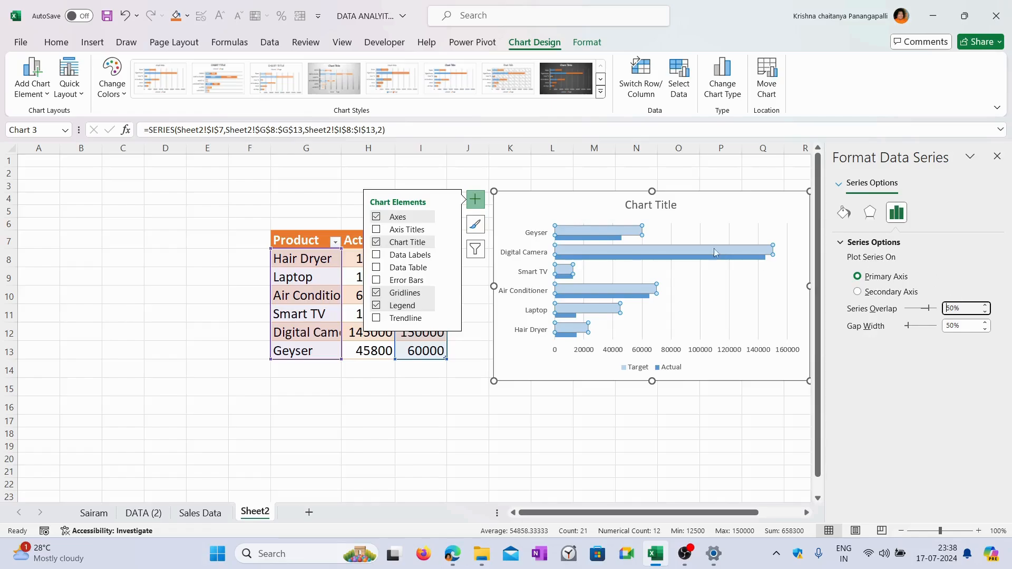
Set the Target series' overlap to 100% so the Target and Actual bars lie on top of each other
{"action": "mouse_move", "coordinate": [619, 238]}
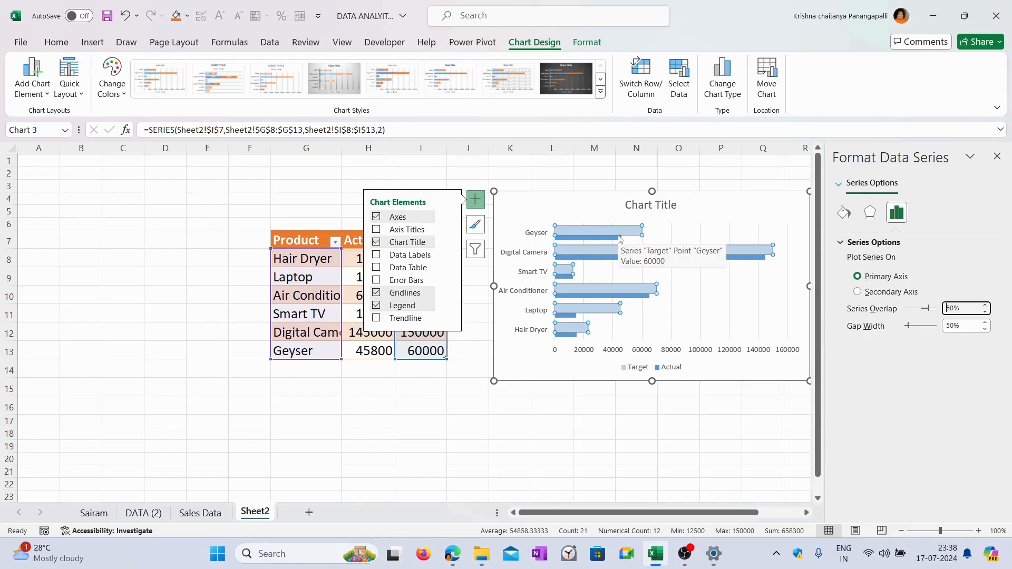
{"action": "double_click", "coordinate": [953, 310]}
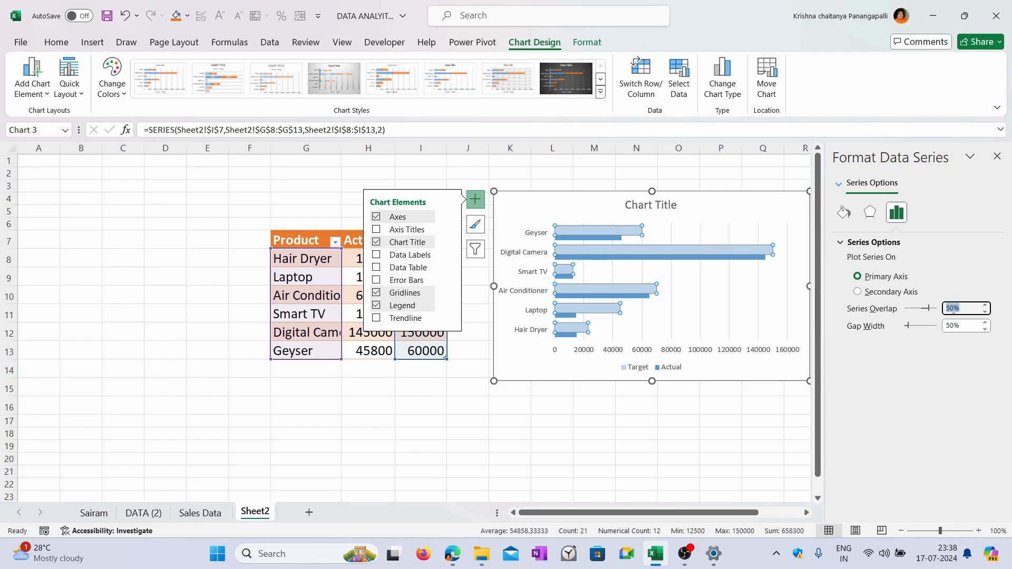
{"action": "type", "text": "100"}
{"action": "key", "text": "Return"}
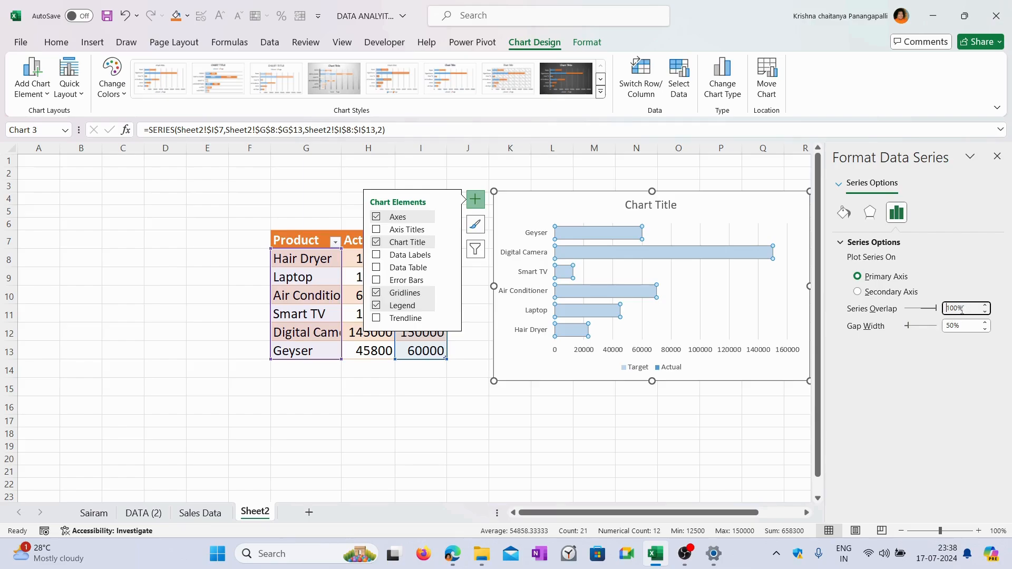
Set the Target series' fill transparency to about 49%, deselect the chart, and close the formatting pane
{"action": "left_click", "coordinate": [845, 216]}
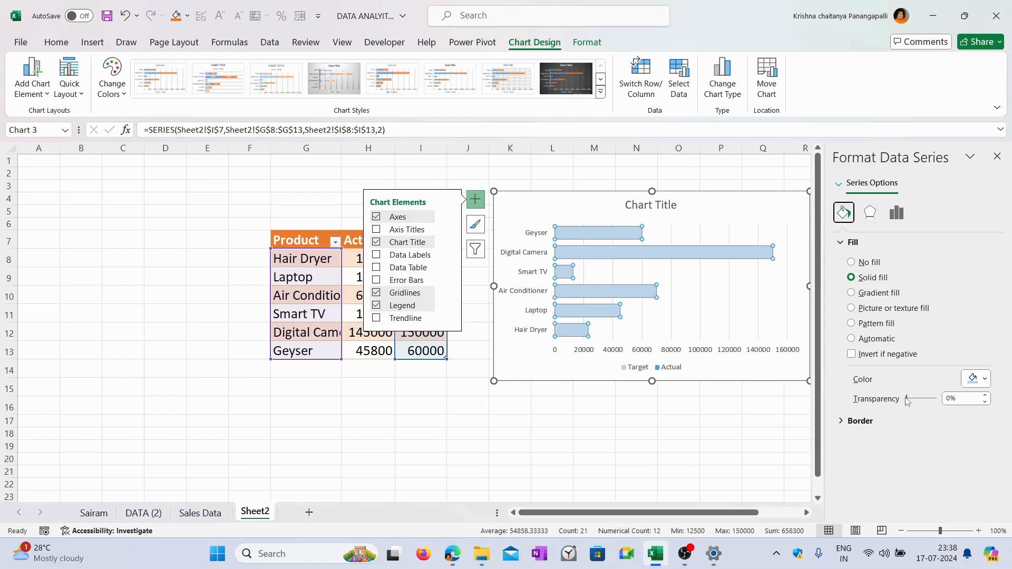
{"action": "left_click_drag", "start_coordinate": [907, 401], "coordinate": [923, 404]}
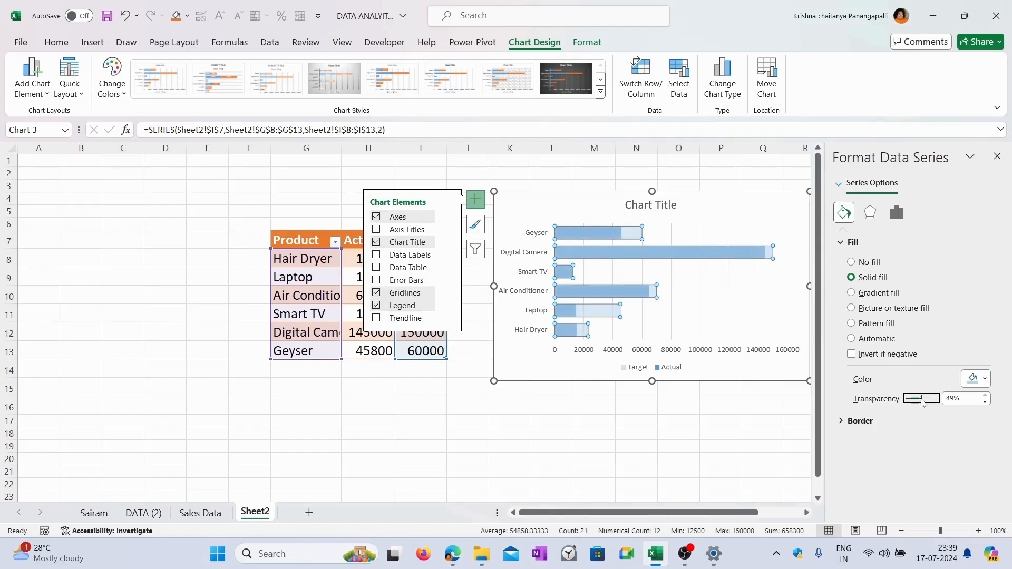
{"action": "left_click", "coordinate": [772, 400]}
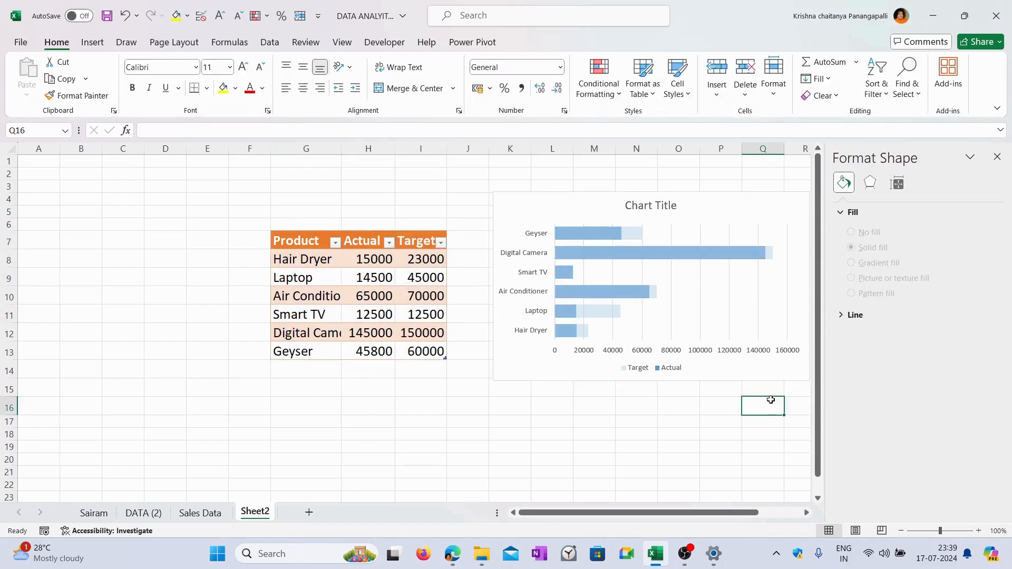
{"action": "left_click", "coordinate": [997, 157]}
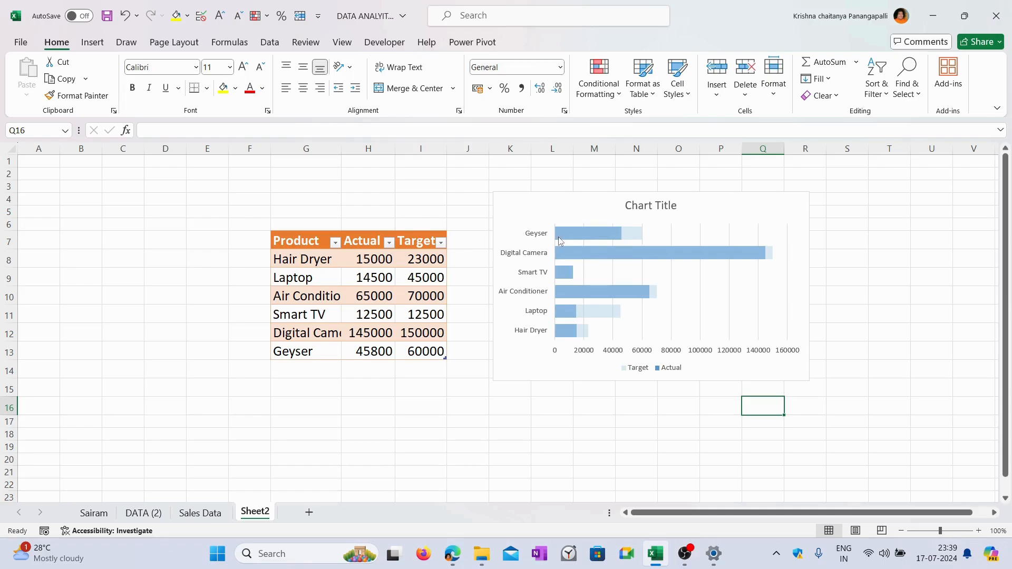
{"action": "mouse_move", "coordinate": [604, 243]}
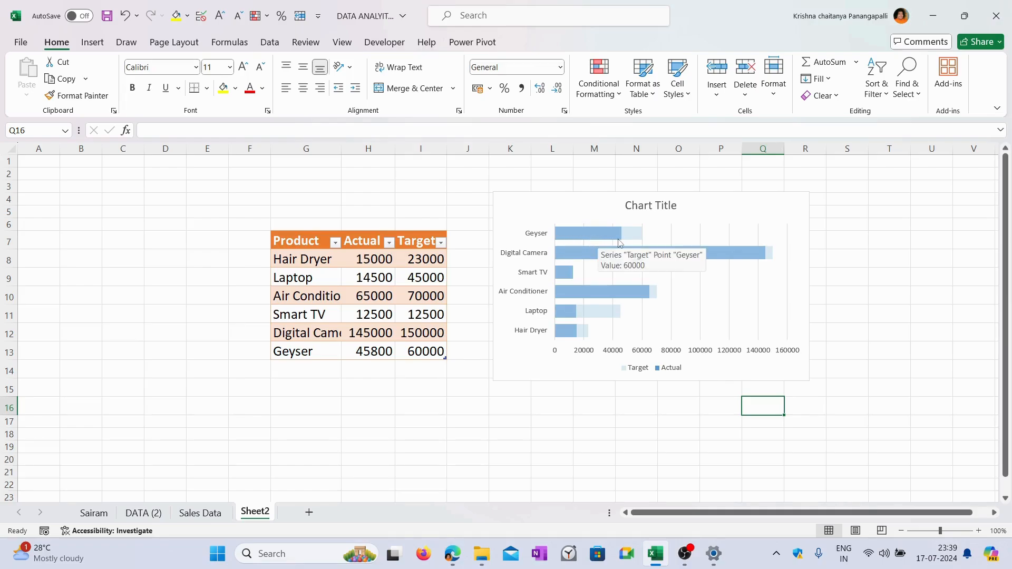